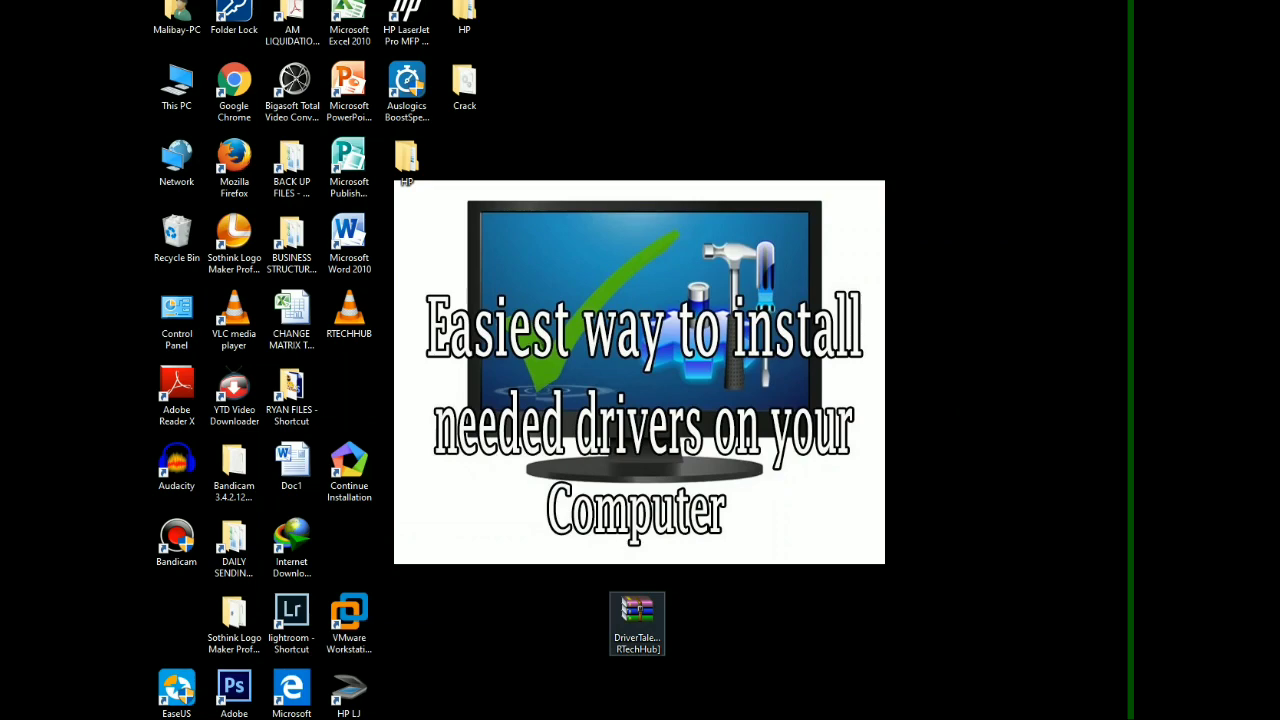
- Extract the DriverTalent[by RTechHub] archive onto the desktop and place the extracted folder beside the archive
key("Return")
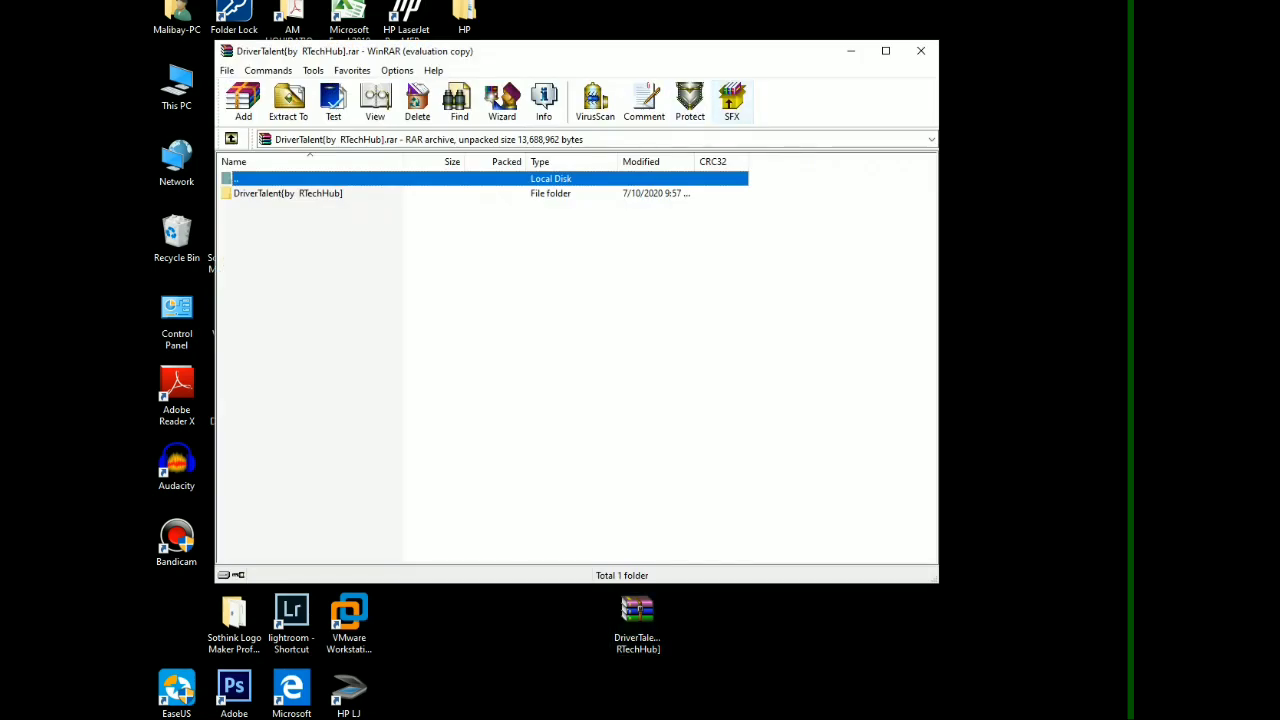
left_click(920, 50)
right_click(636, 605)
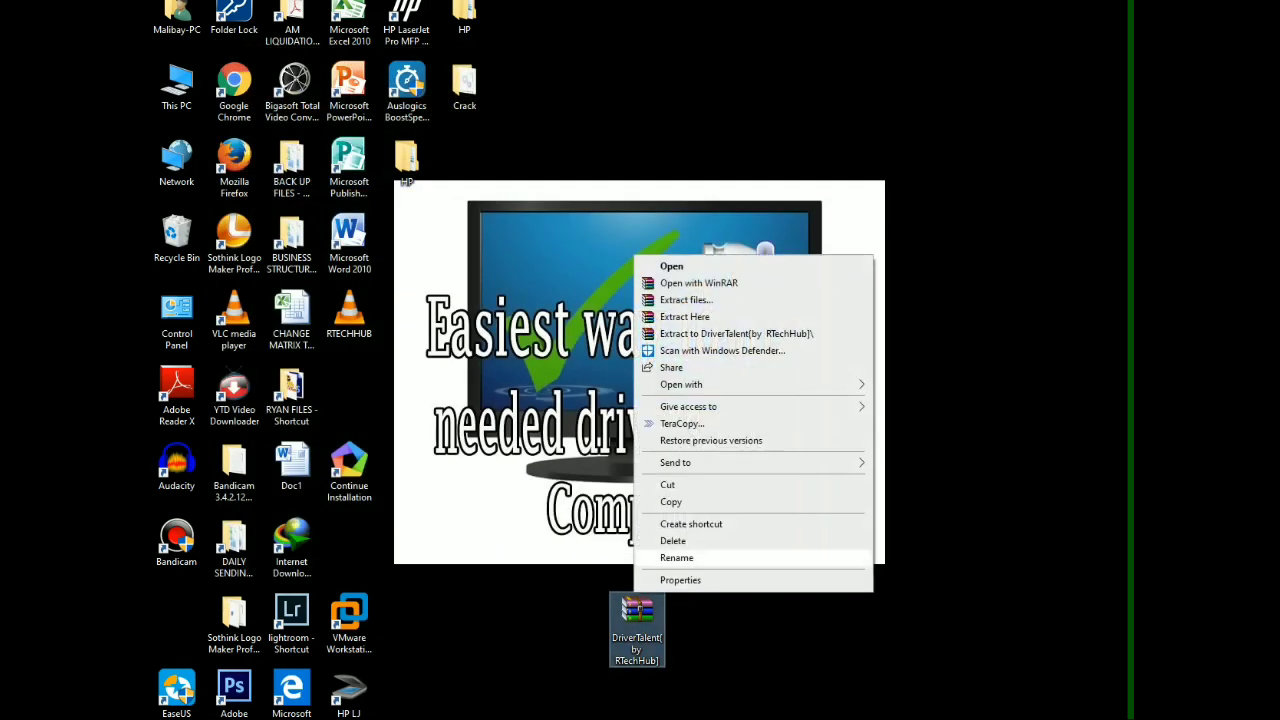
left_click(684, 316)
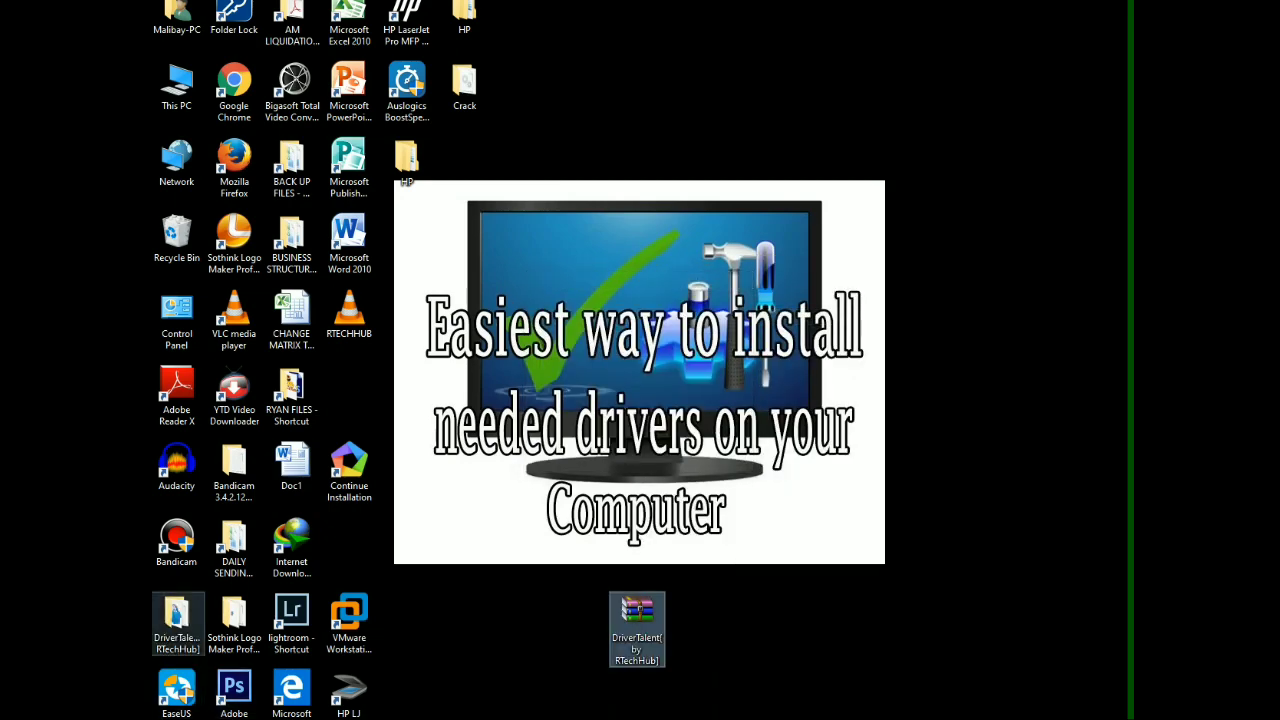
left_click_drag(176, 622, 752, 612)
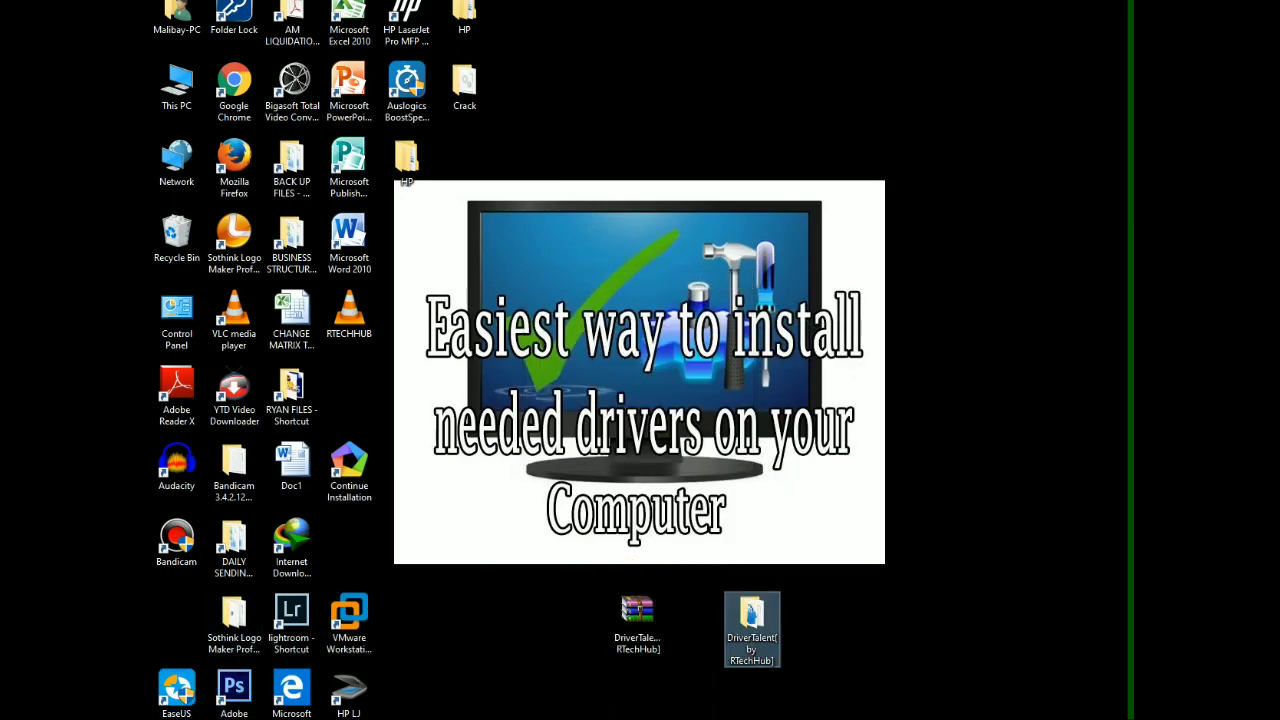
- Open the extracted DriverTalent folder and view the Read Me By RTechHub text file, closing it when done
double_click(752, 612)
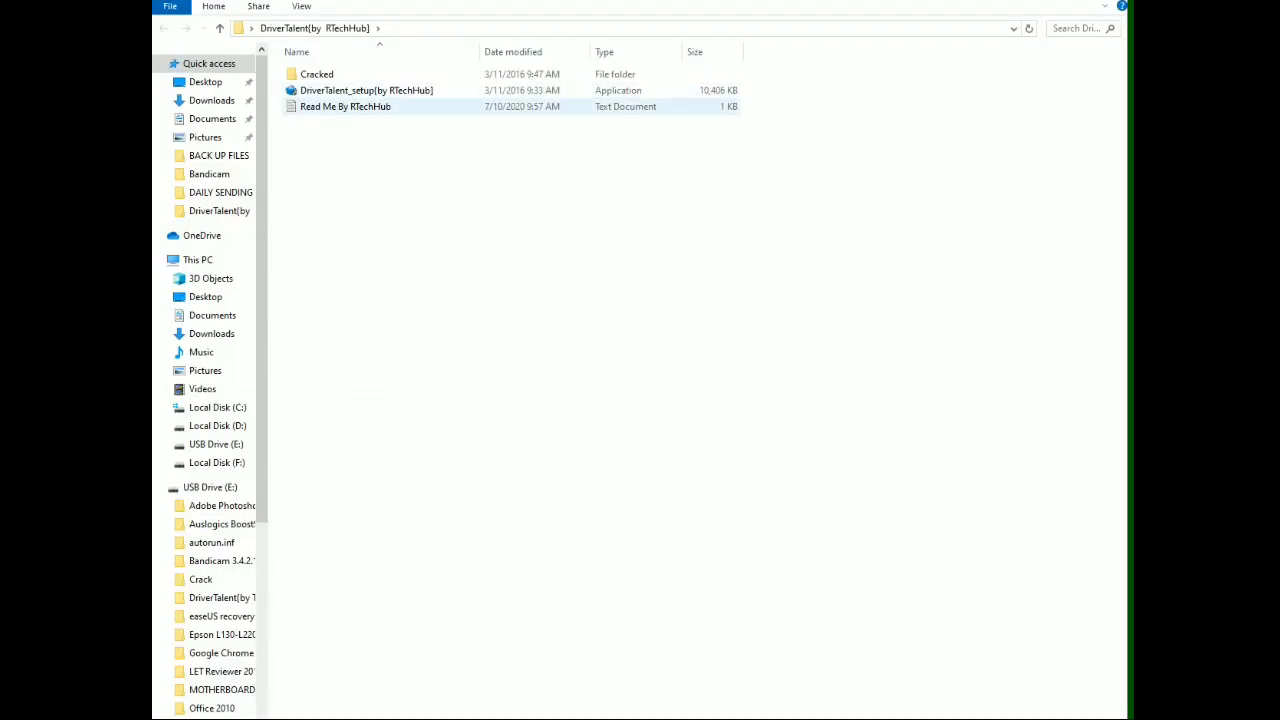
double_click(345, 106)
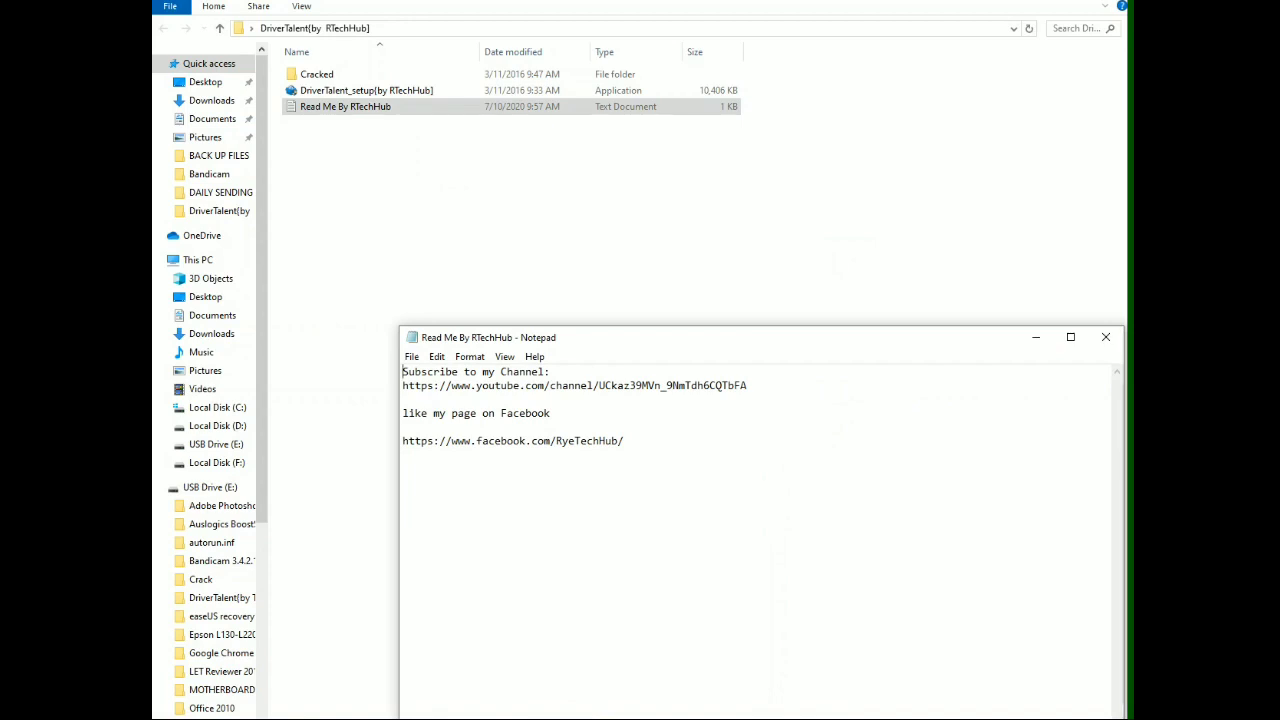
key("ctrl+End")
key("Return")
left_click_drag(403, 441, 490, 441)
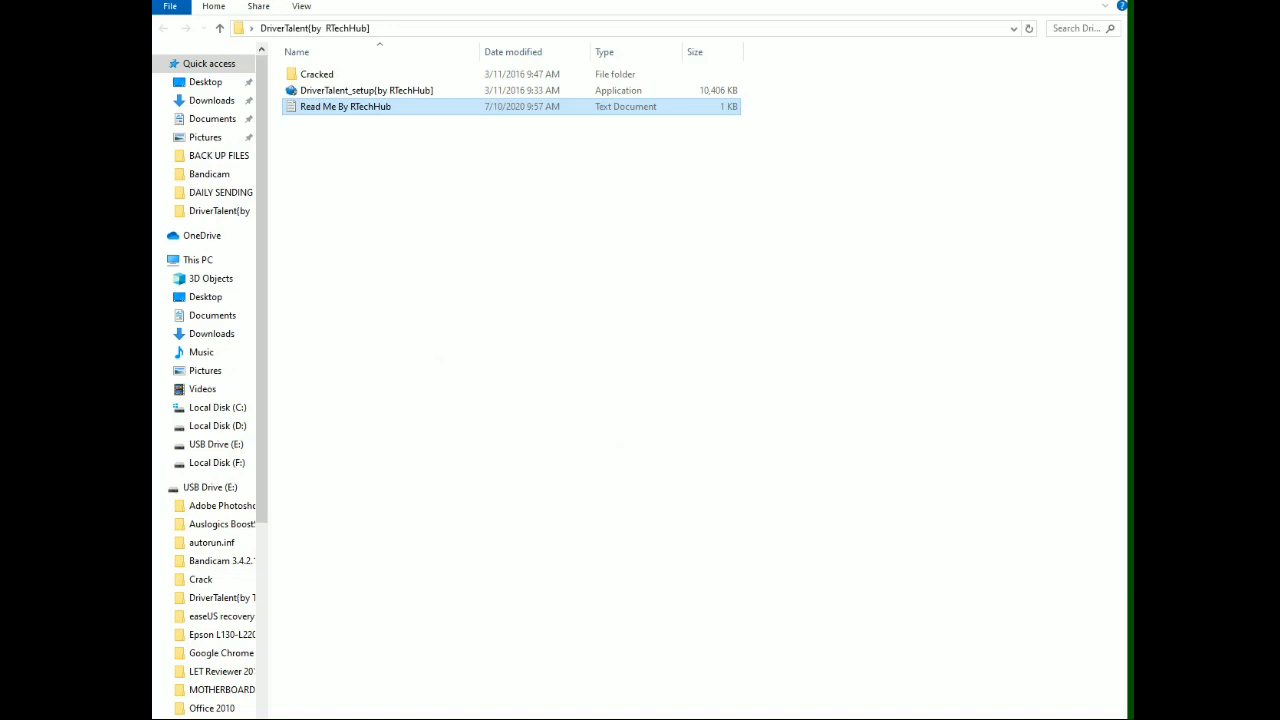
- Install Driver Talent from the DriverTalent_setup application and close the installer without starting the program
key("Up")
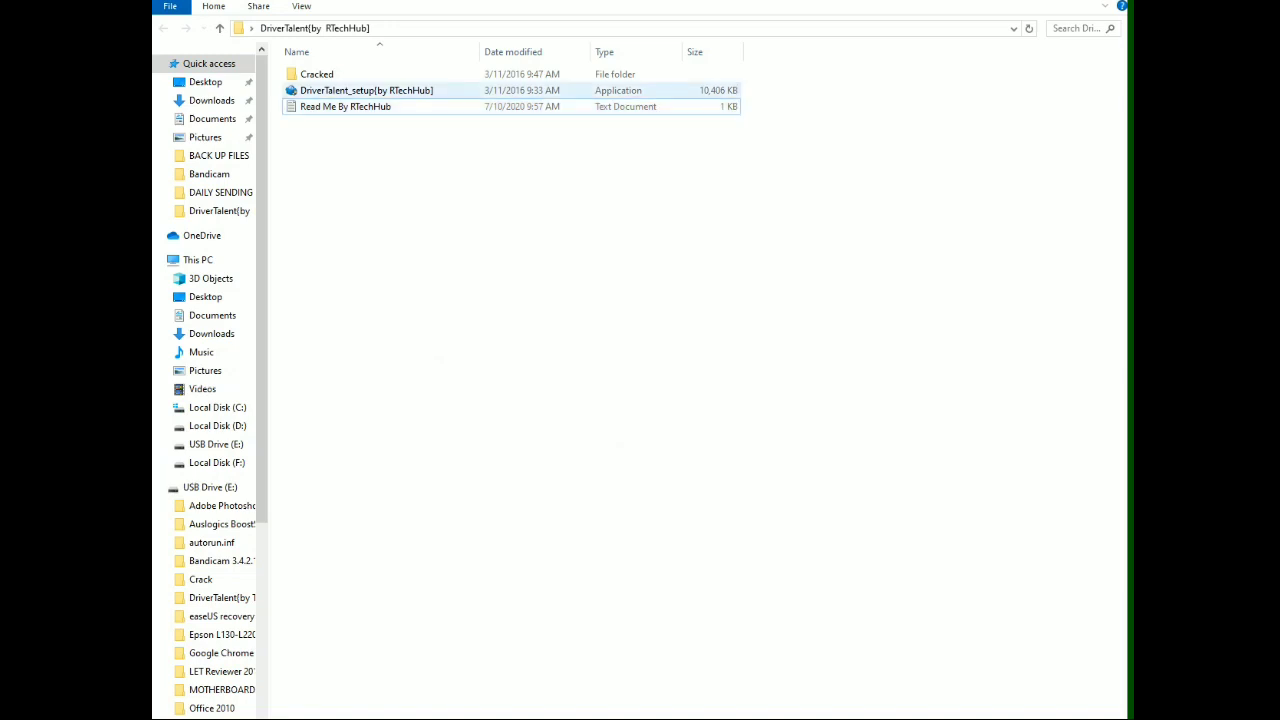
key("Return")
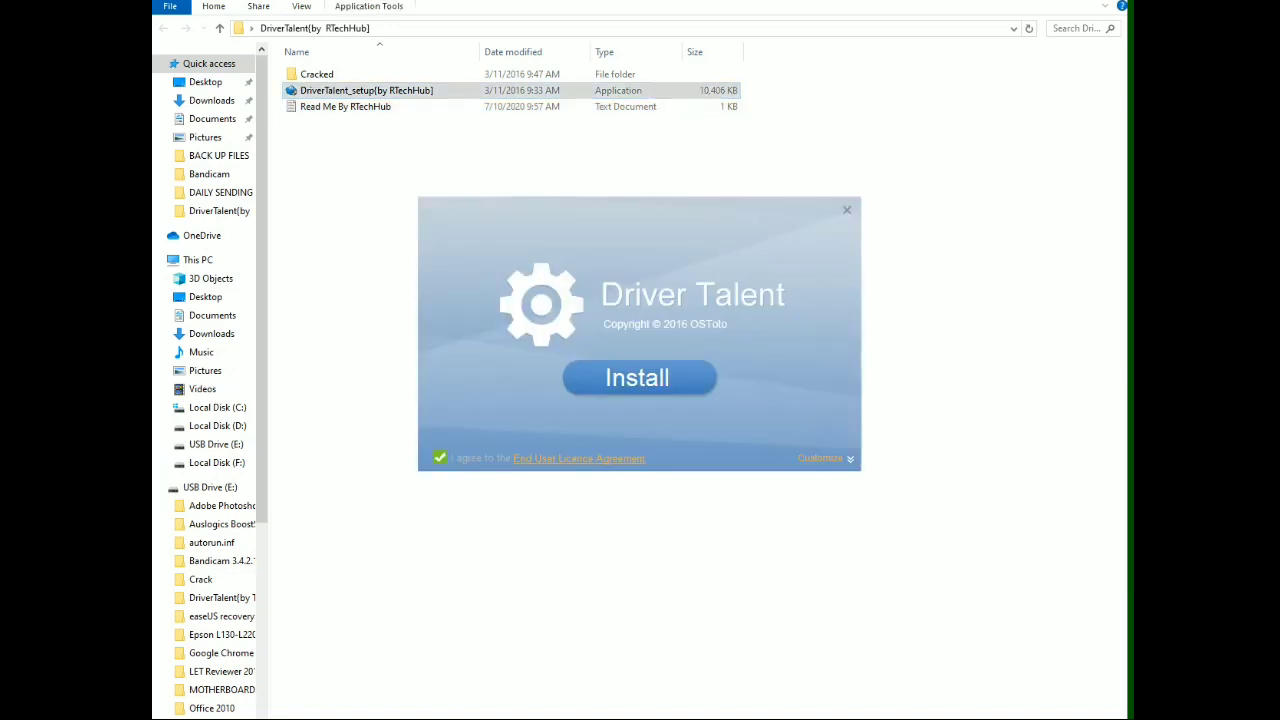
key("Return")
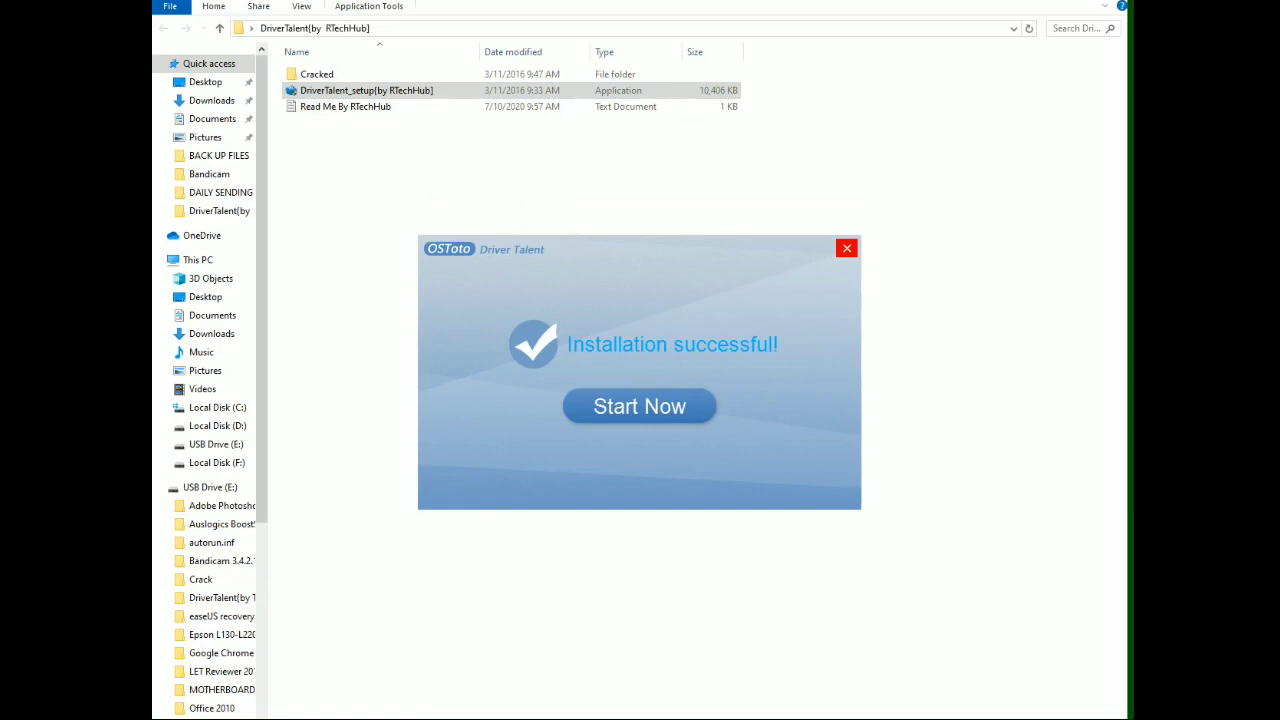
left_click(846, 248)
- Copy the DriverTalent application from the Cracked folder
double_click(316, 74)
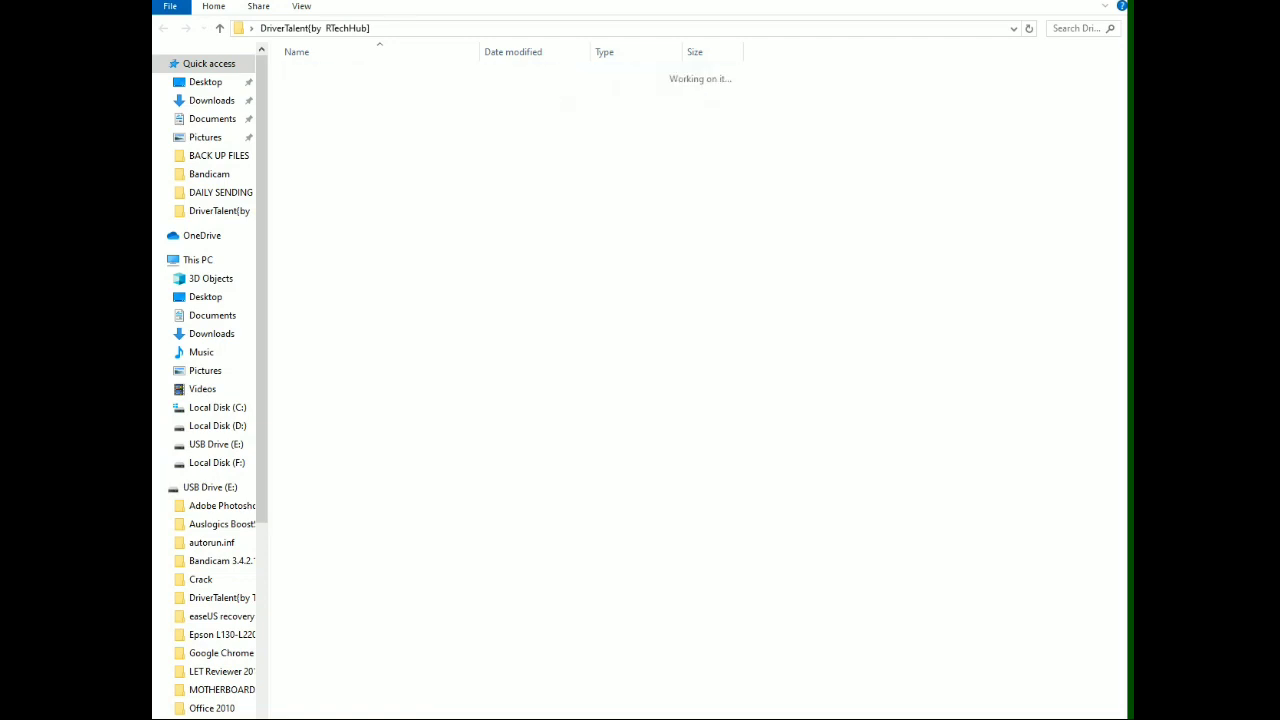
right_click(323, 74)
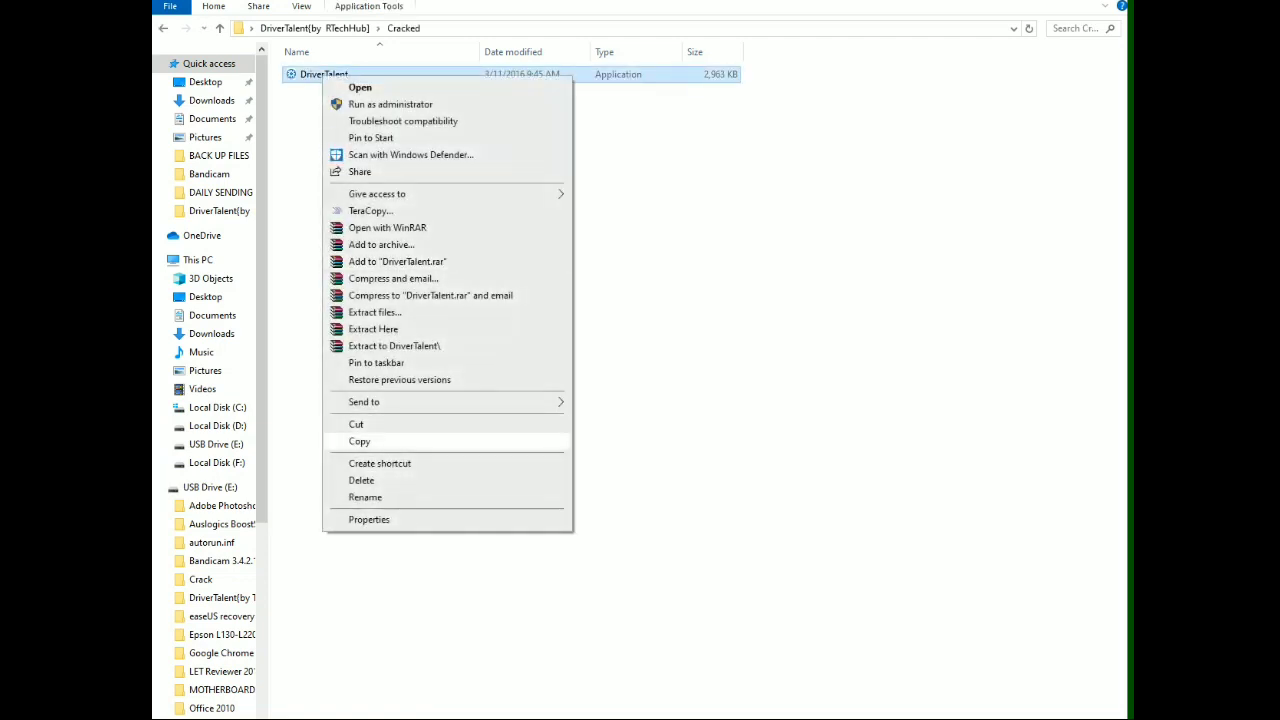
left_click(359, 441)
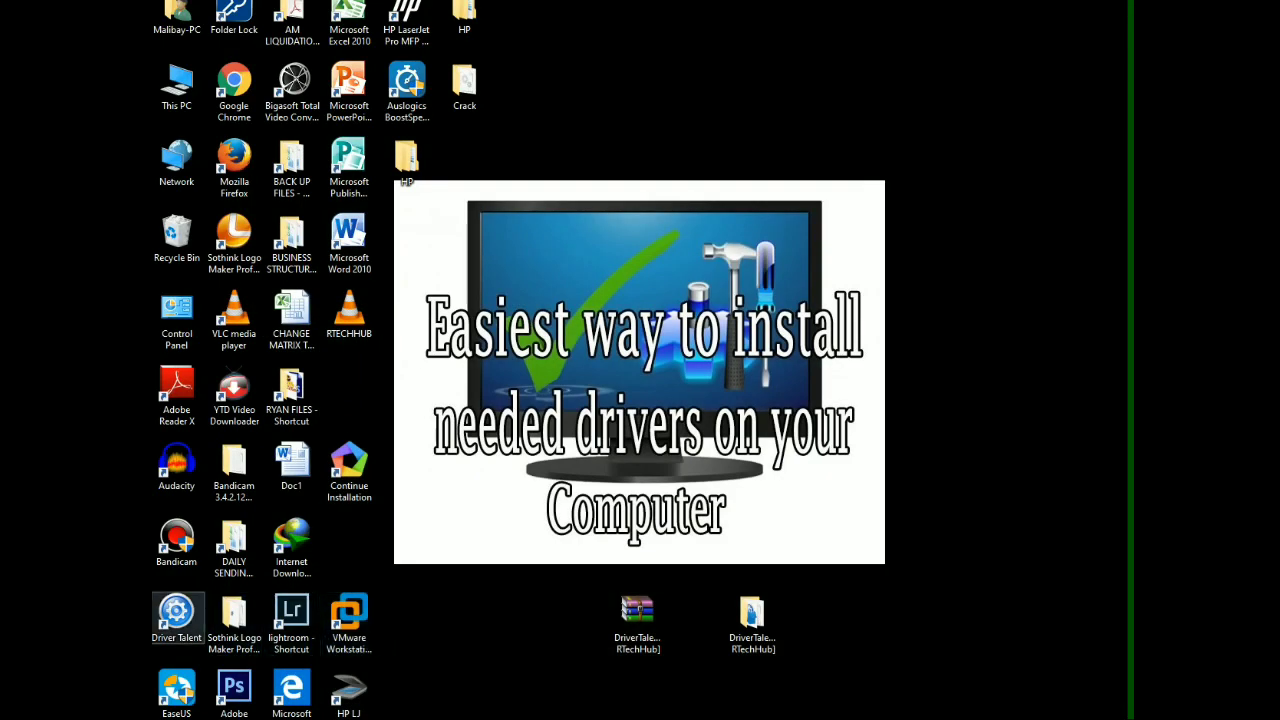
- Paste the copied DriverTalent application into the Driver Talent shortcut's file location, overwriting the existing file
right_click(176, 615)
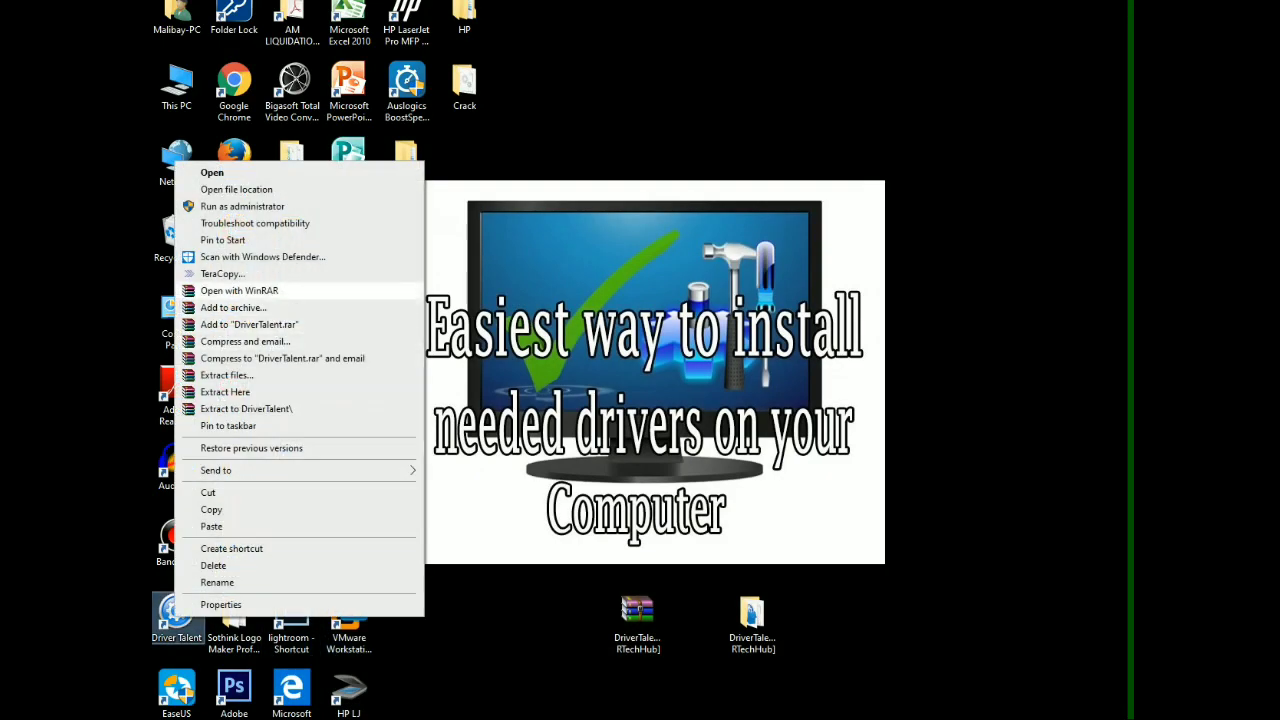
left_click(236, 189)
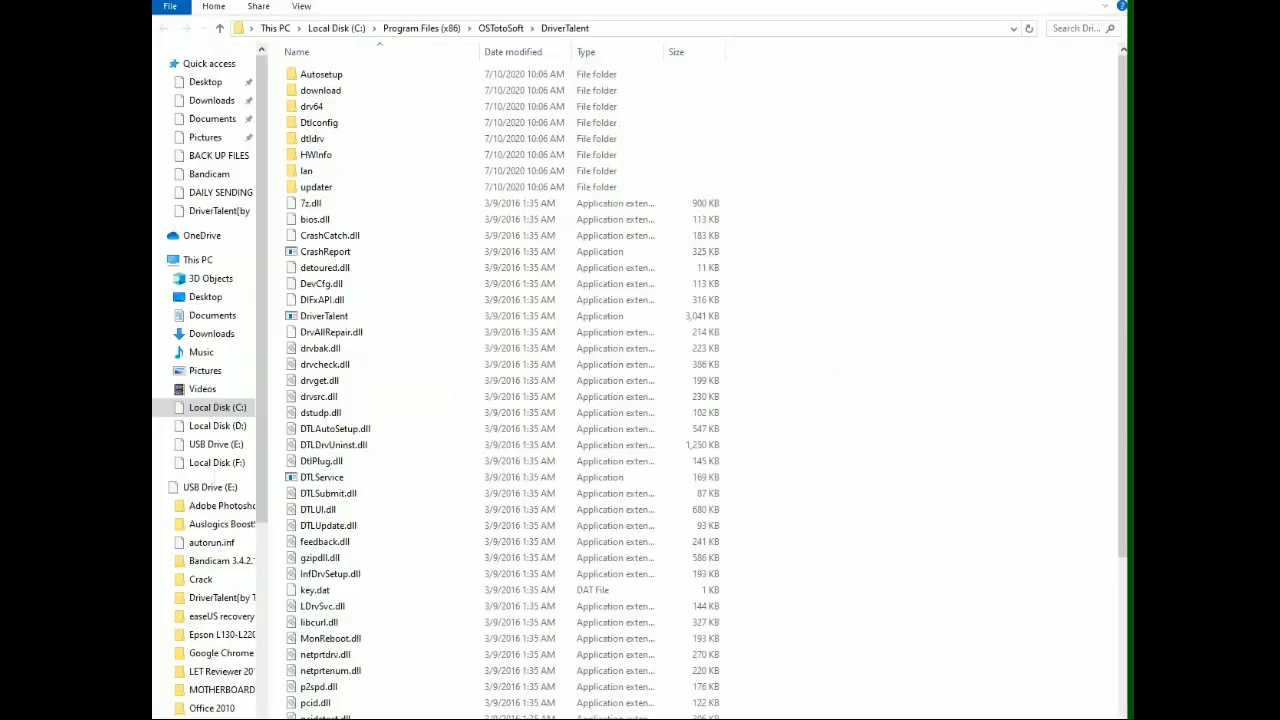
right_click(840, 344)
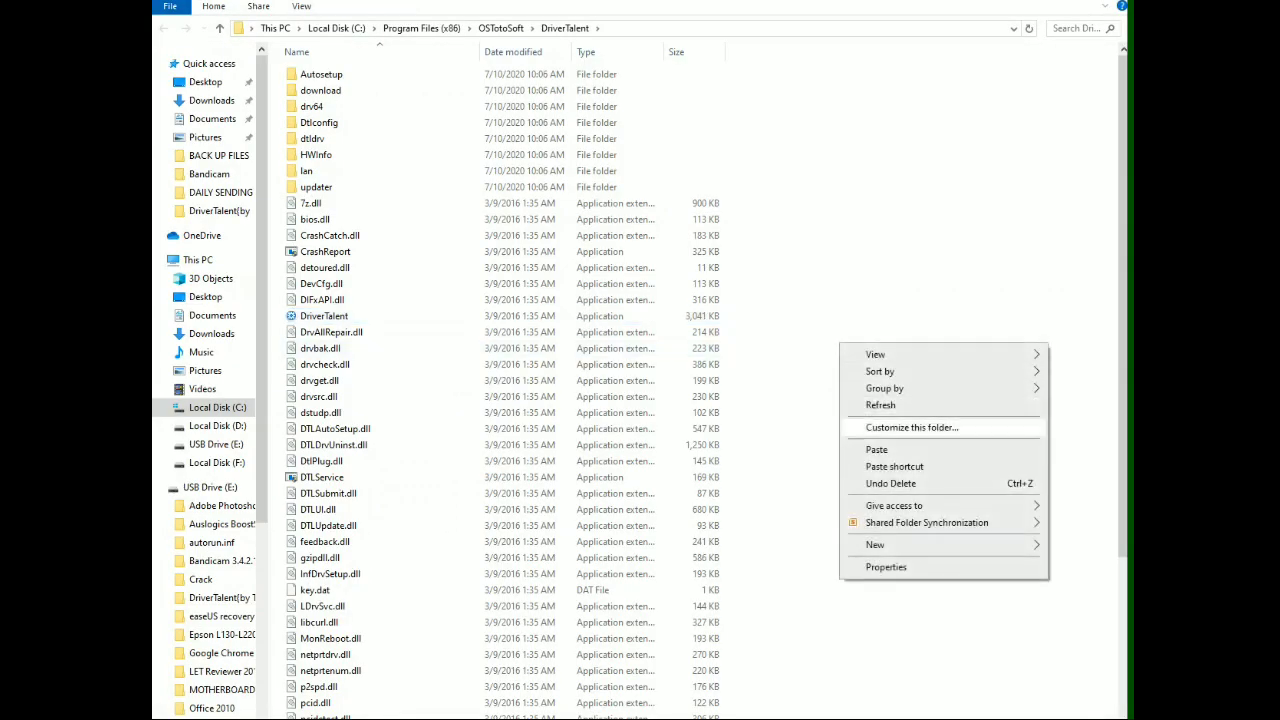
left_click(876, 449)
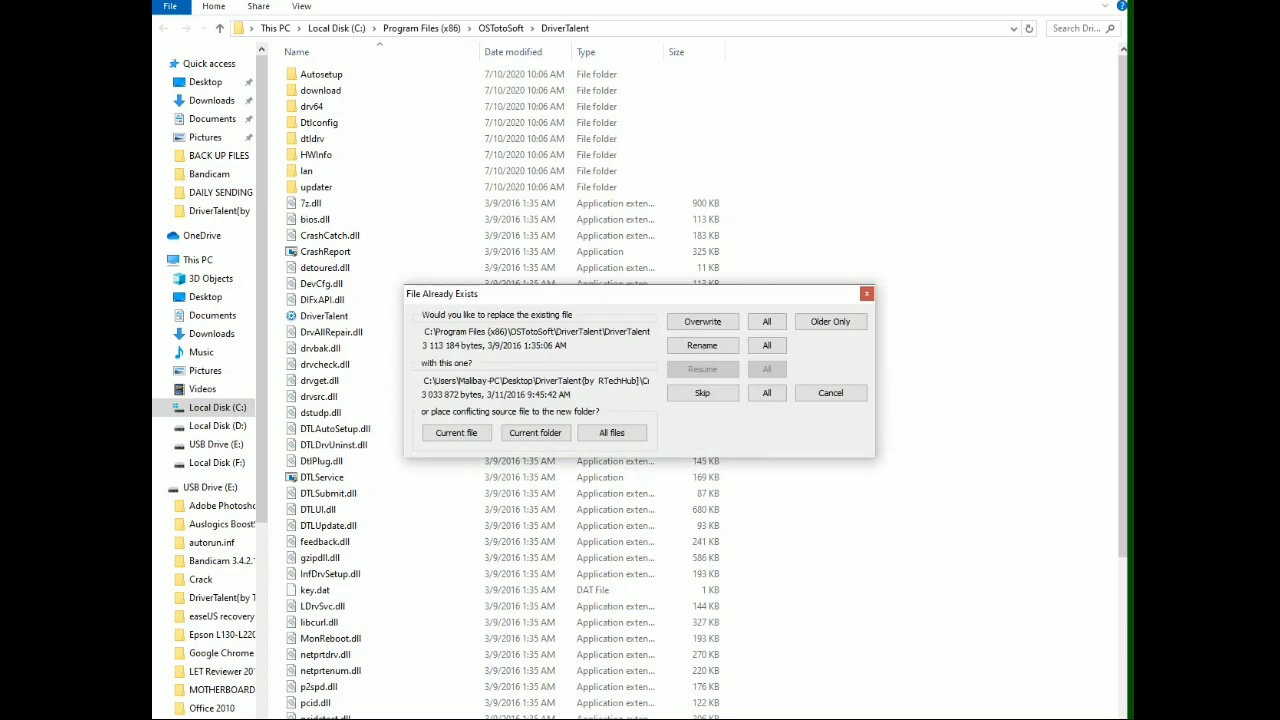
left_click(766, 321)
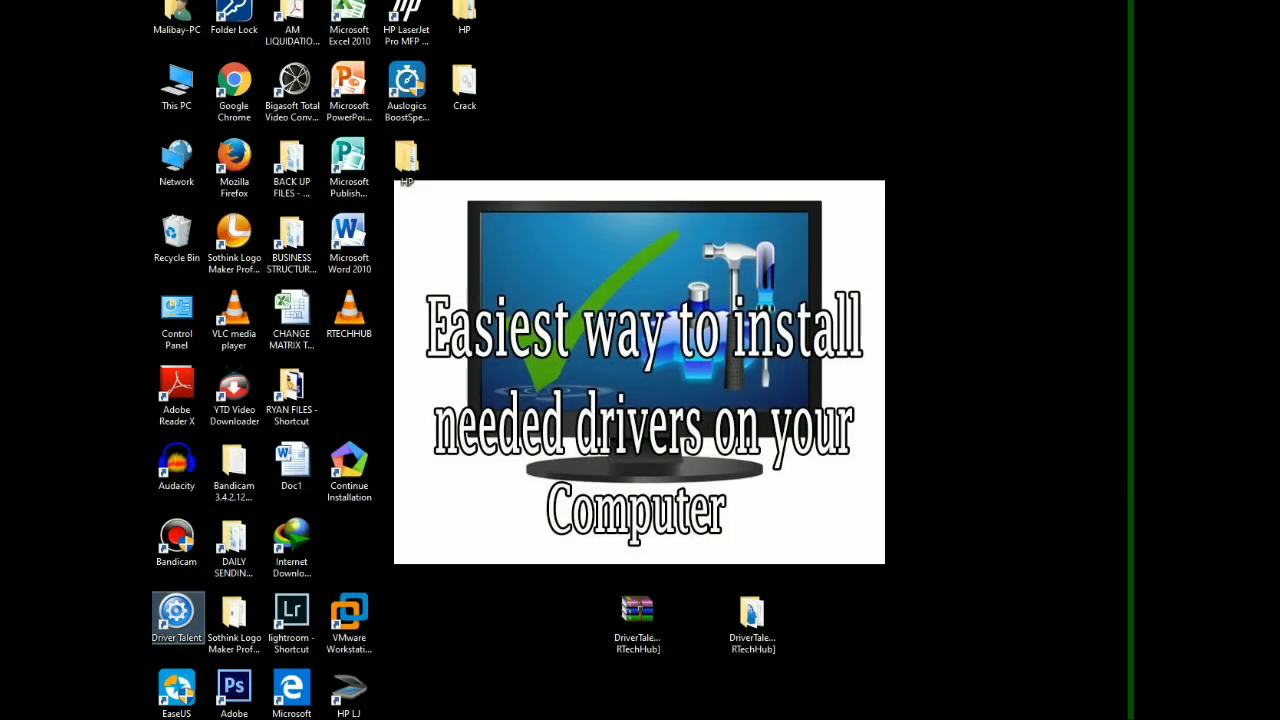
- Launch Driver Talent, then scan the PC and update the problem driver, dismissing the completion dialog
right_click(829, 191)
left_click(870, 238)
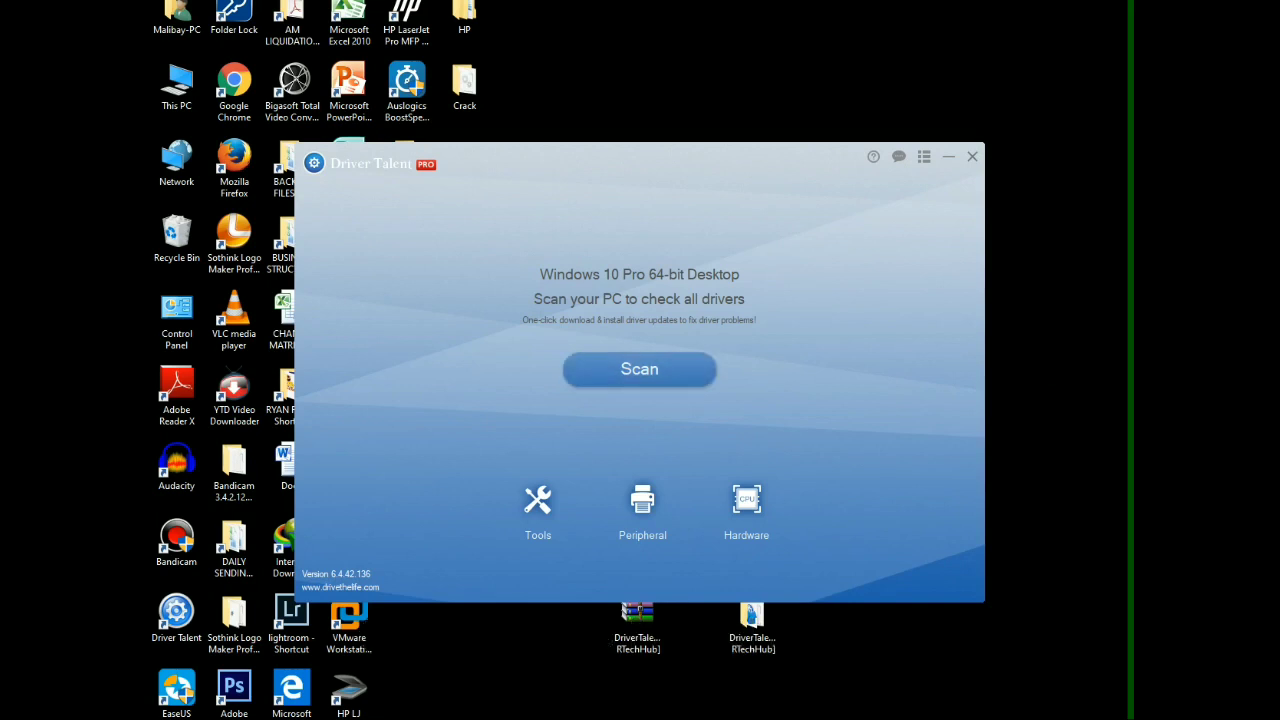
left_click(639, 369)
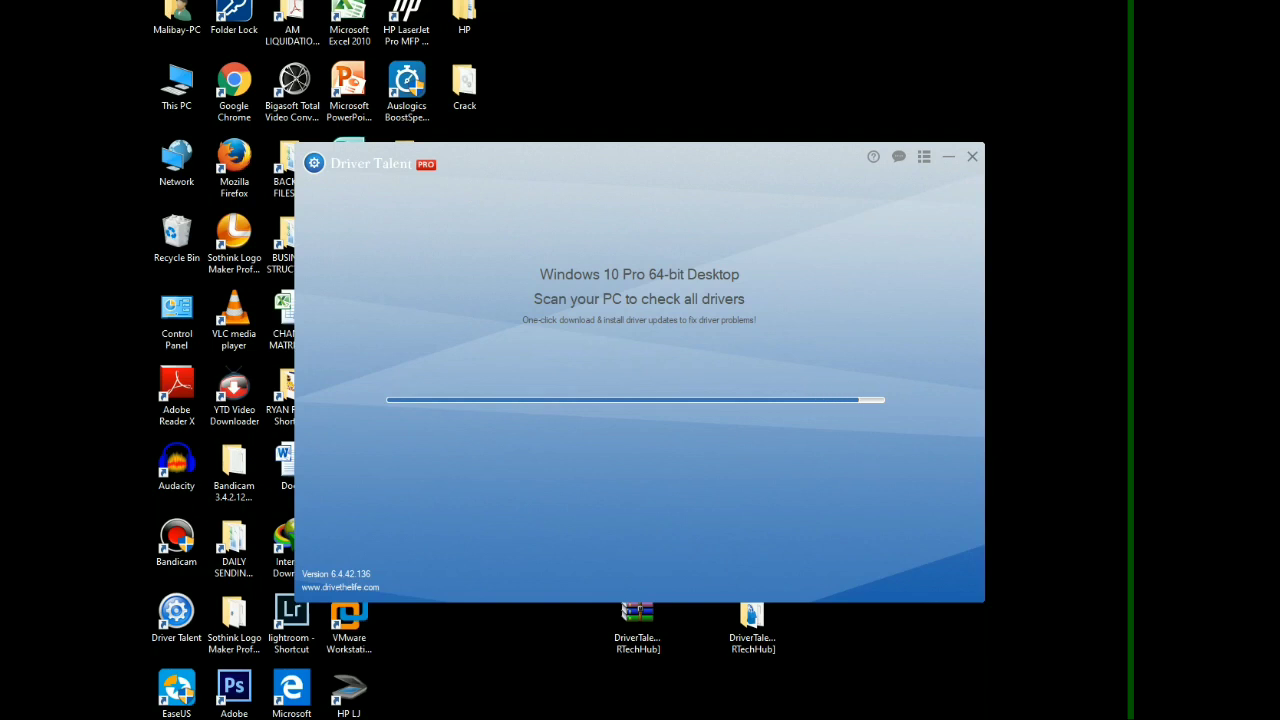
left_click_drag(669, 166, 717, 157)
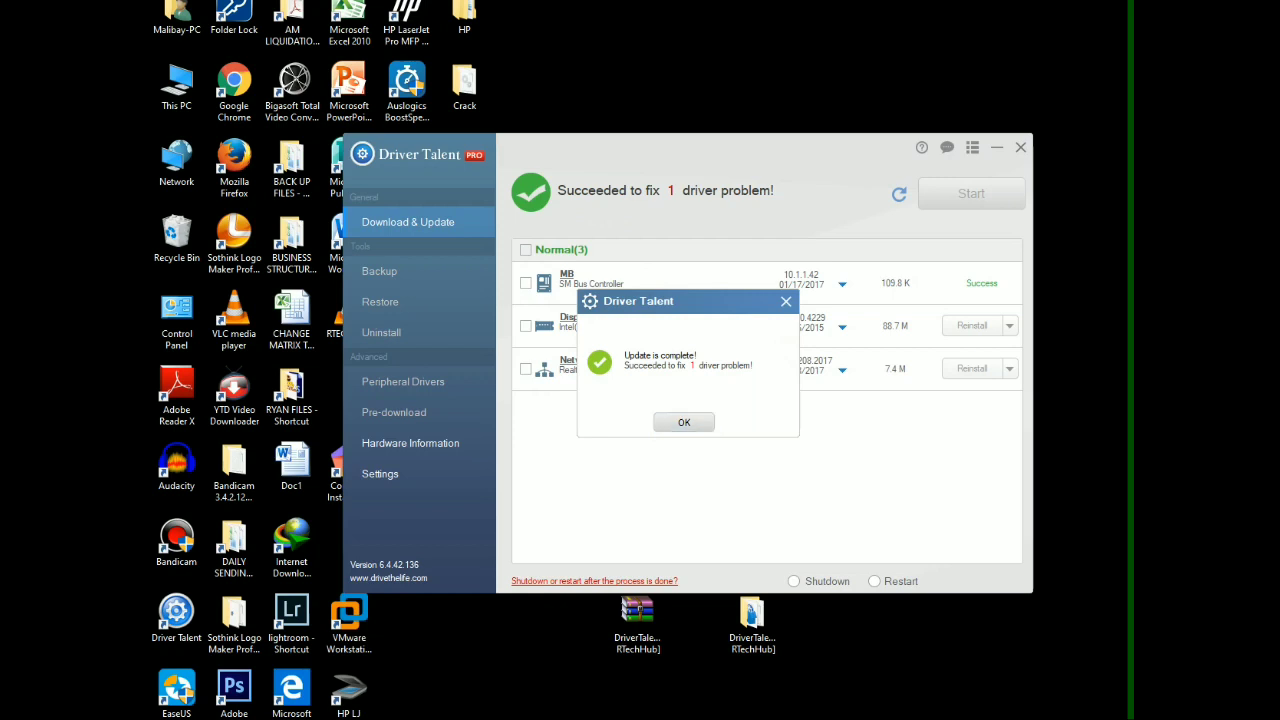
key("Return")
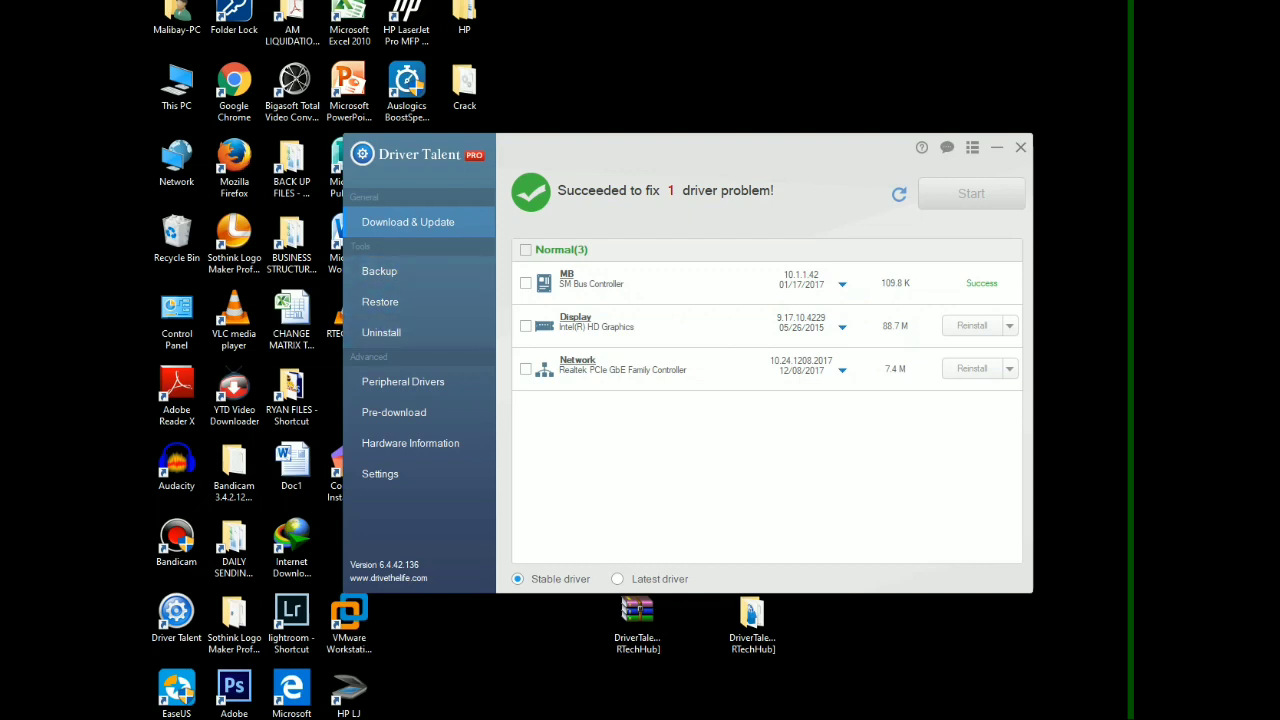
- Look through the Backup, Peripheral Drivers and Uninstall pages and return to Download & Update
left_click(390, 271)
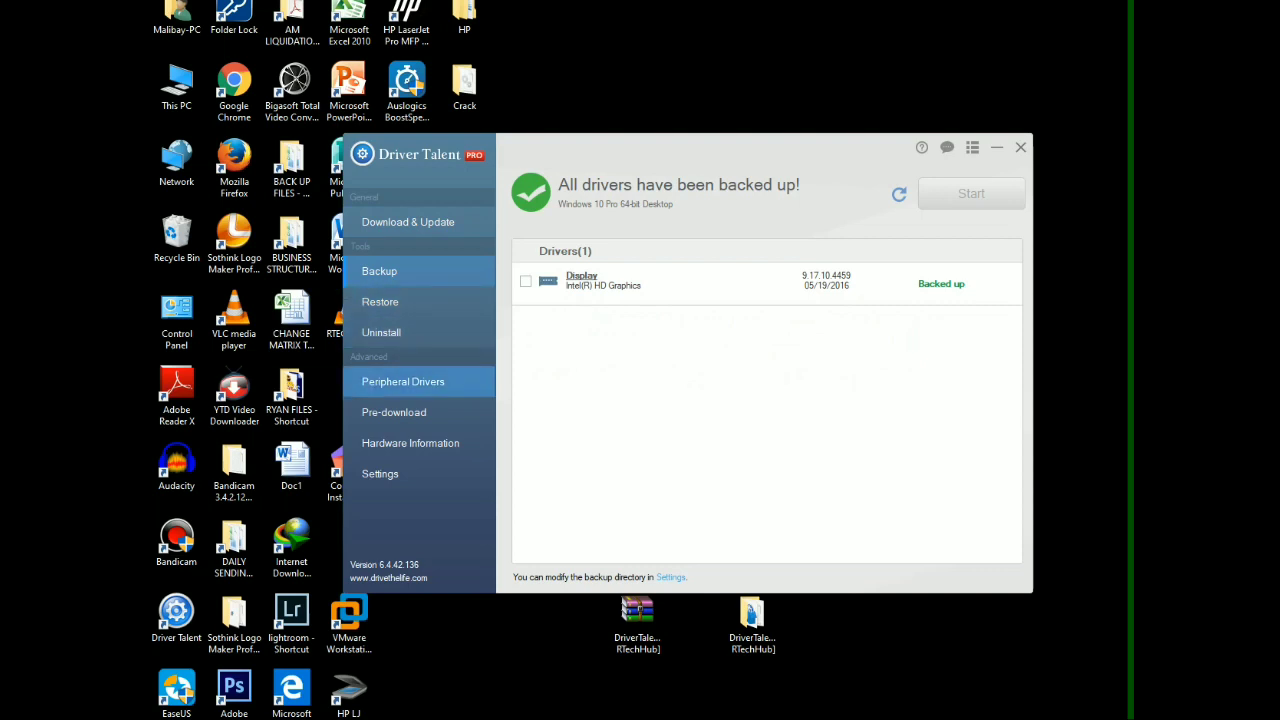
left_click(403, 381)
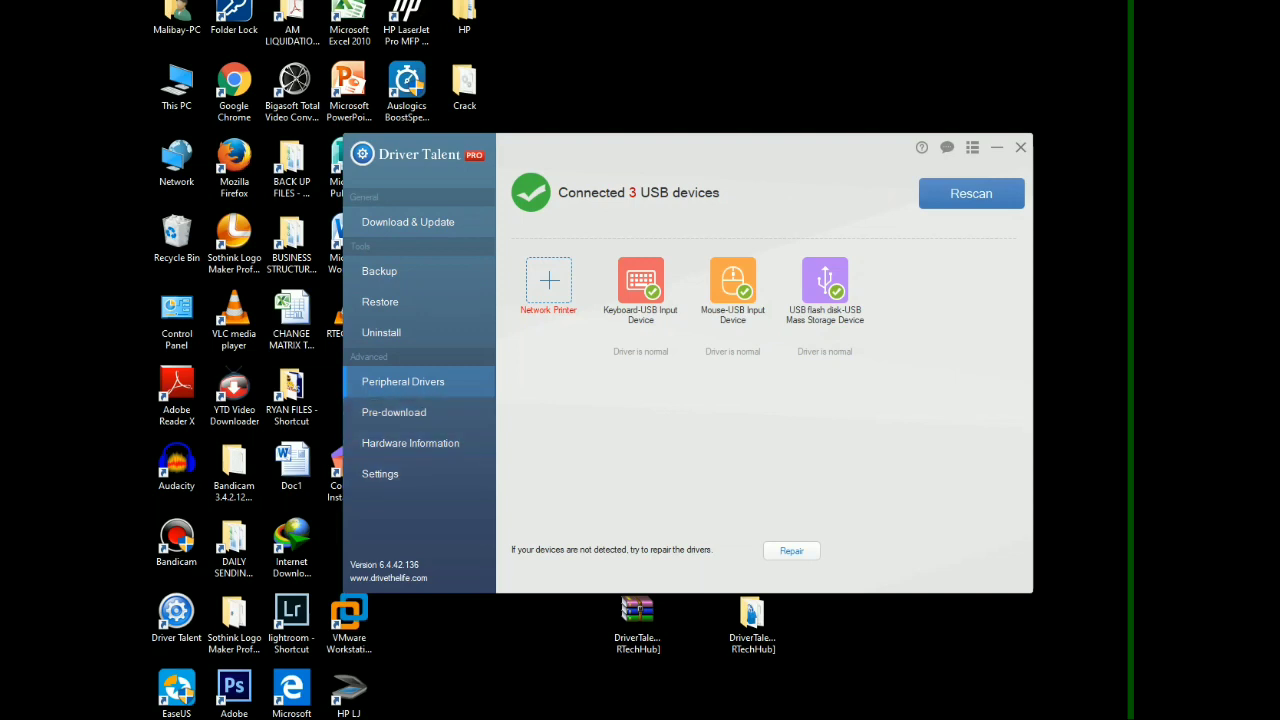
left_click(381, 332)
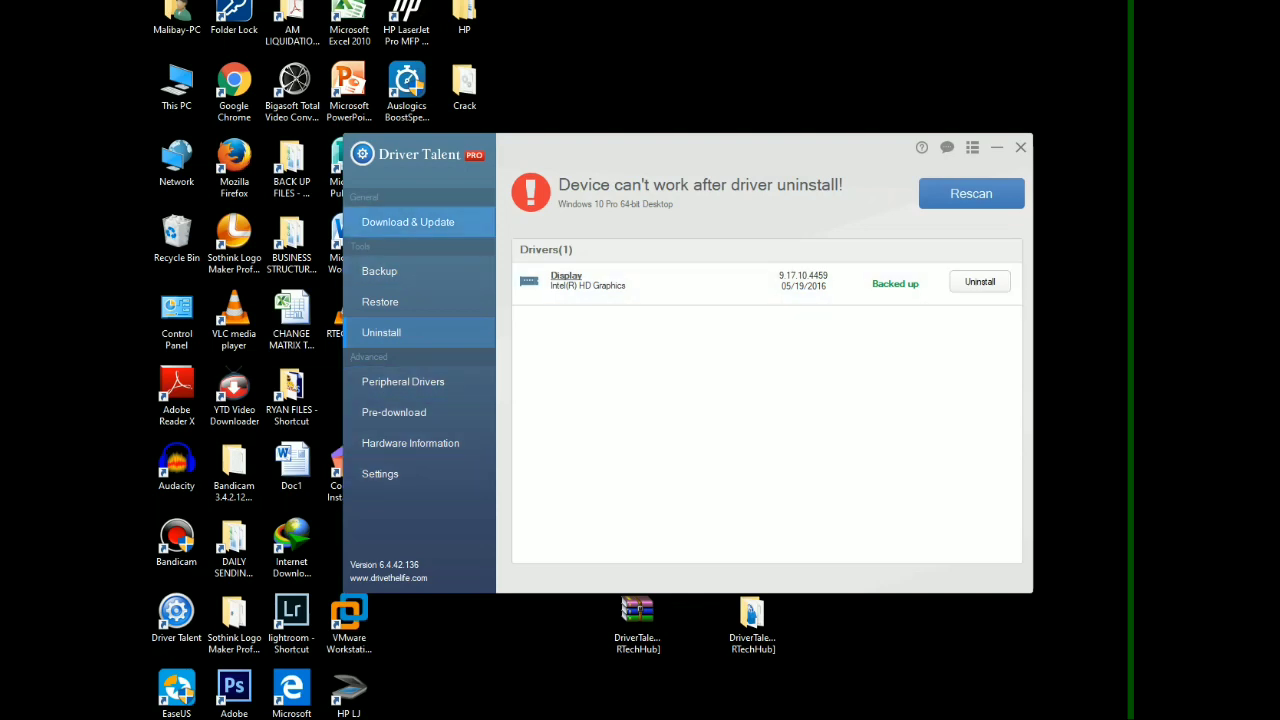
left_click(408, 222)
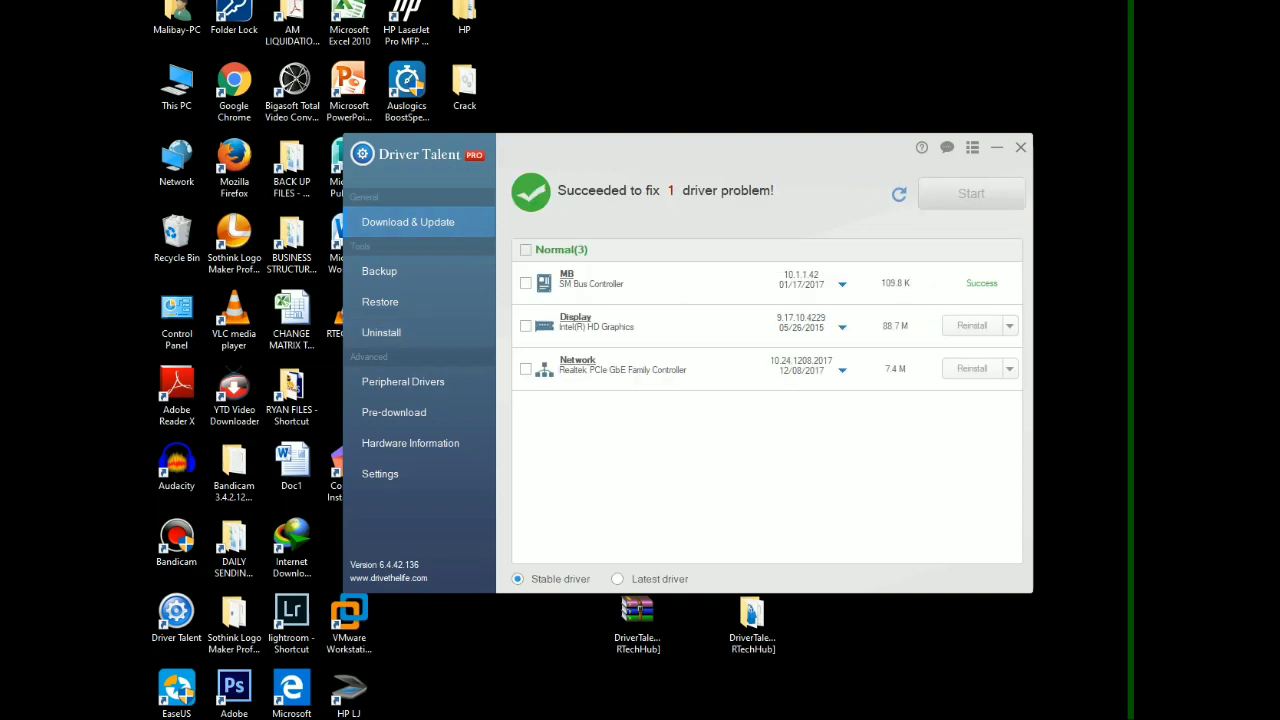